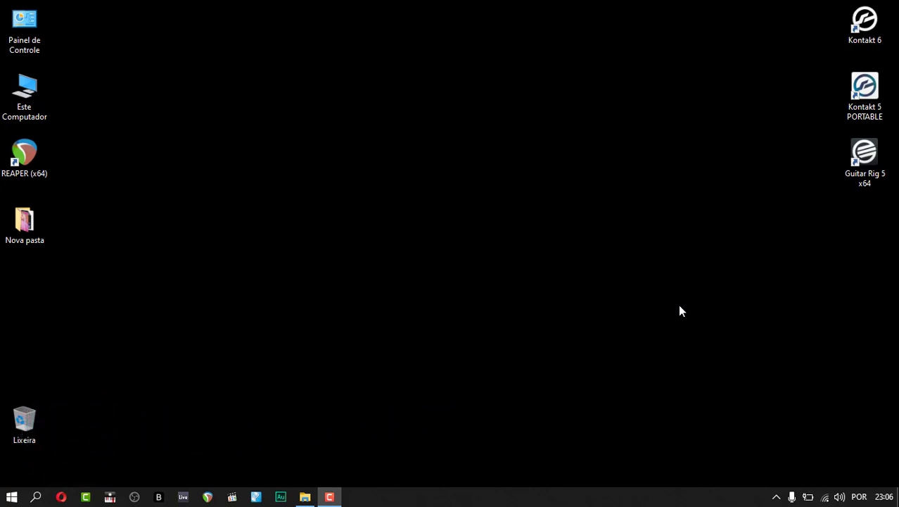
Try to launch Ableton Live
left_click(183, 496)
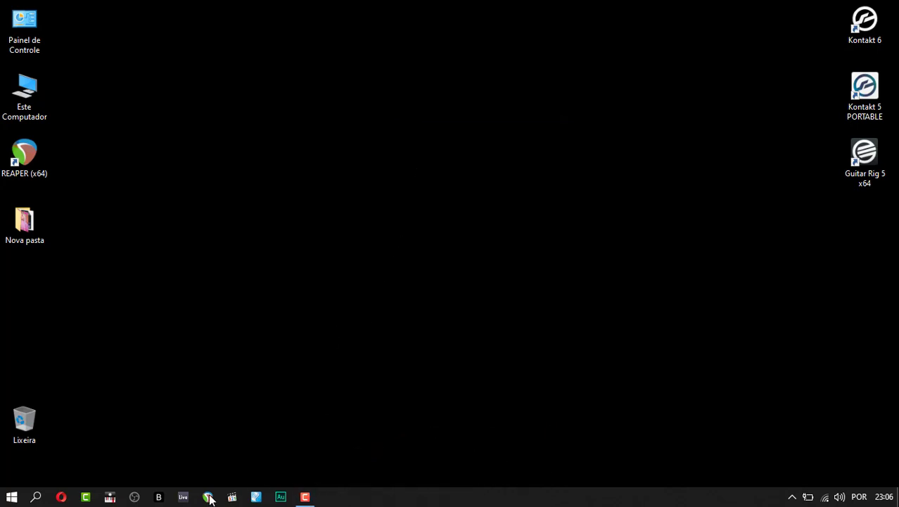
left_click(184, 497)
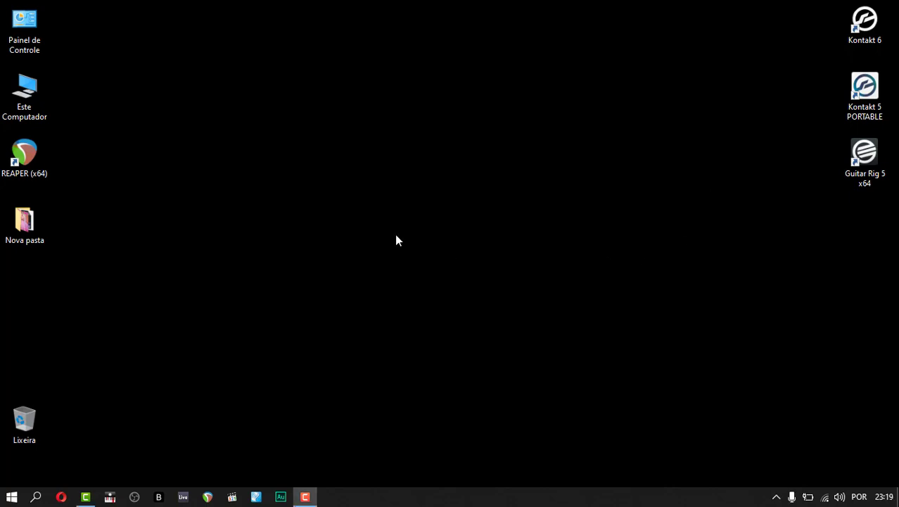
Open the Users folder on Disco Local (C:) in a maximized File Explorer window
double_click(30, 95)
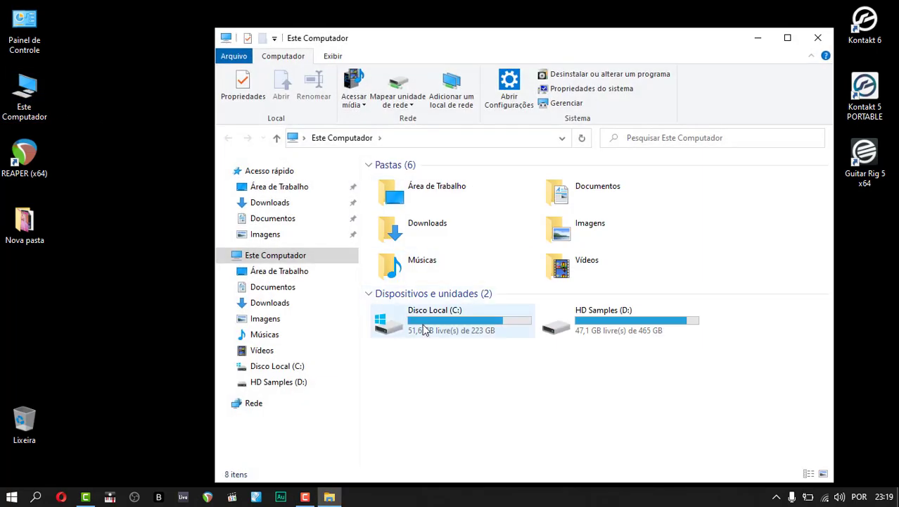
double_click(444, 325)
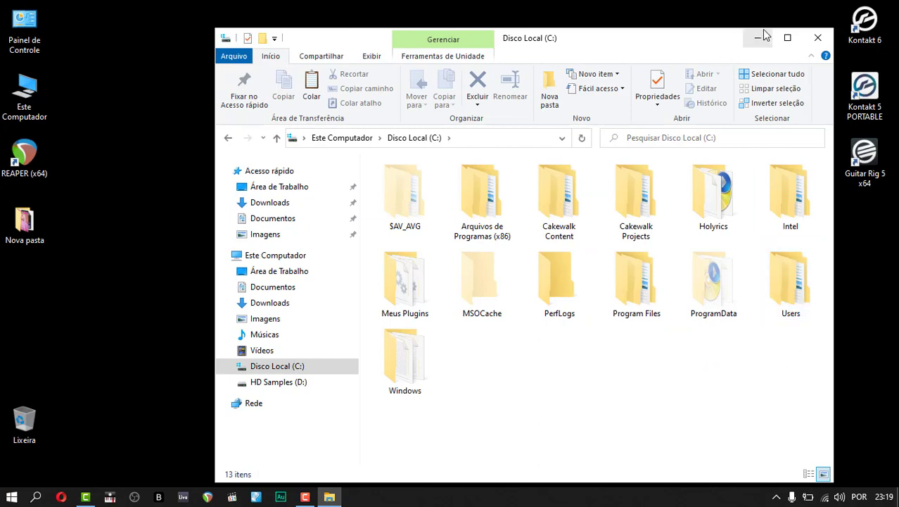
left_click(788, 37)
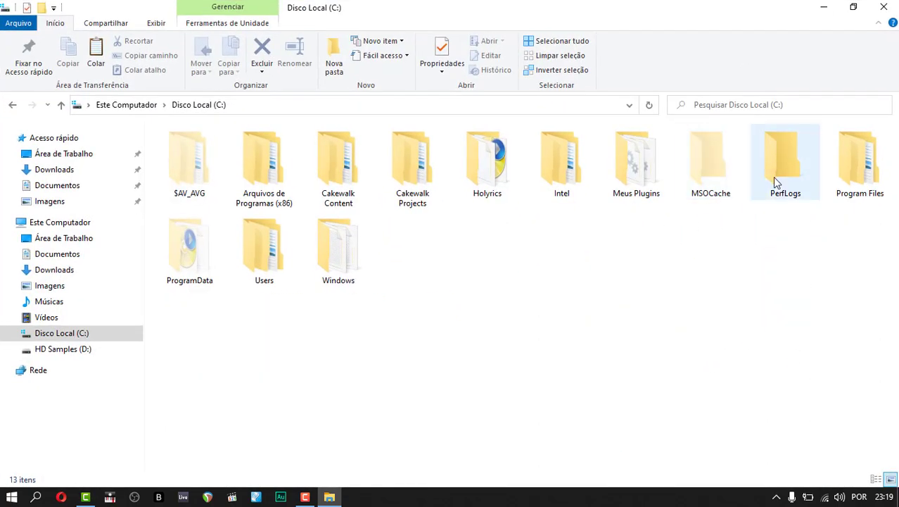
left_click(265, 275)
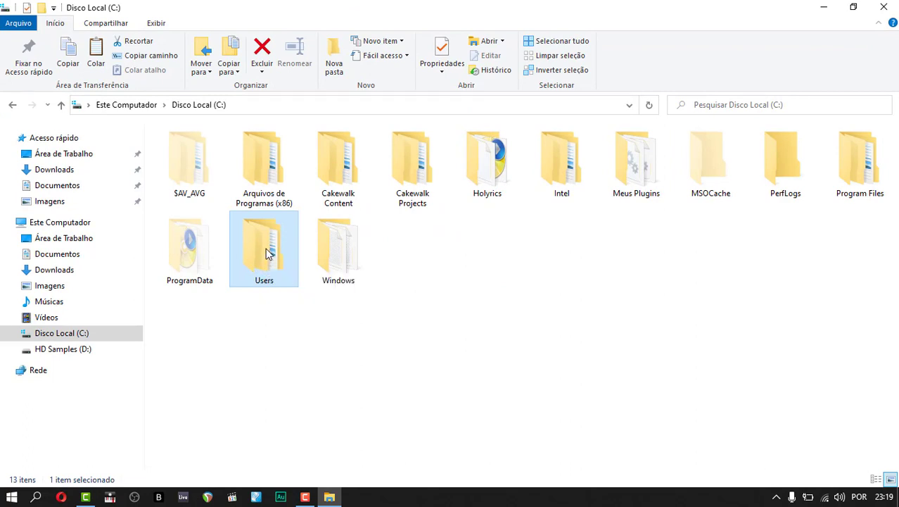
double_click(266, 250)
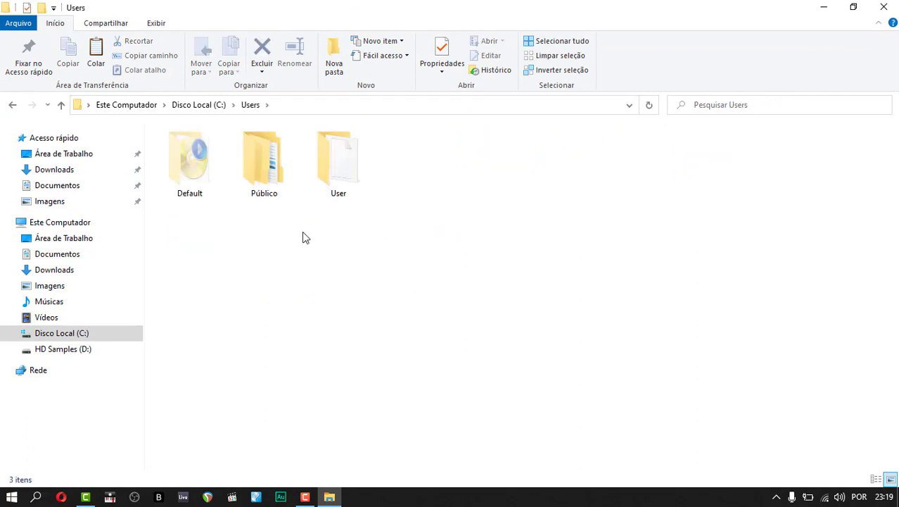
Turn off the display of hidden items and open the User profile folder
left_click(156, 22)
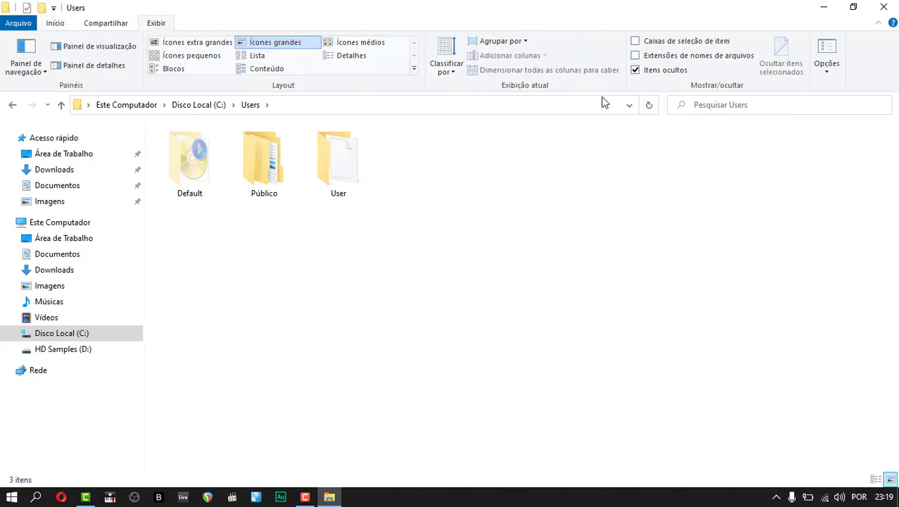
left_click(635, 71)
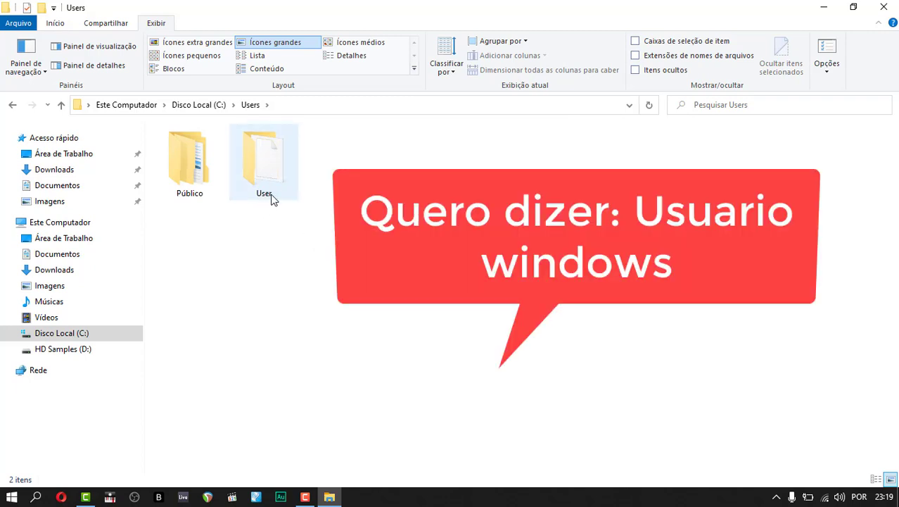
mouse_move(281, 209)
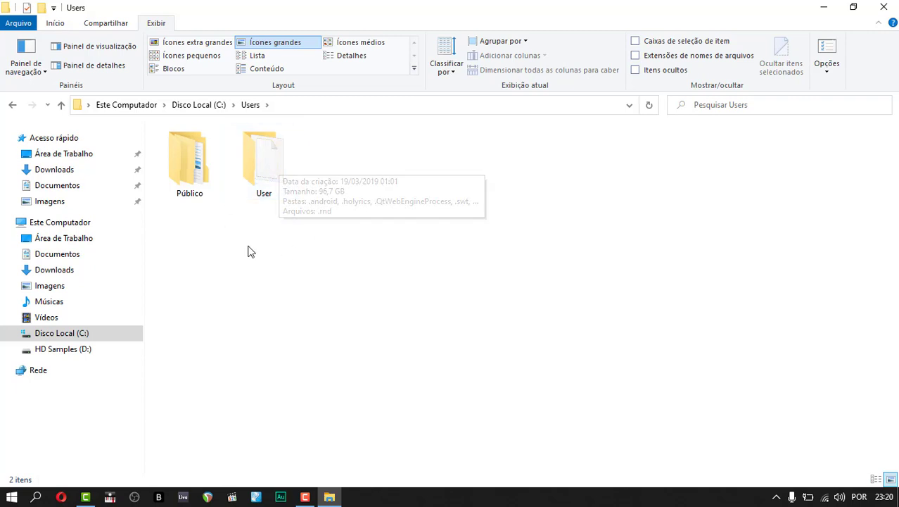
double_click(266, 181)
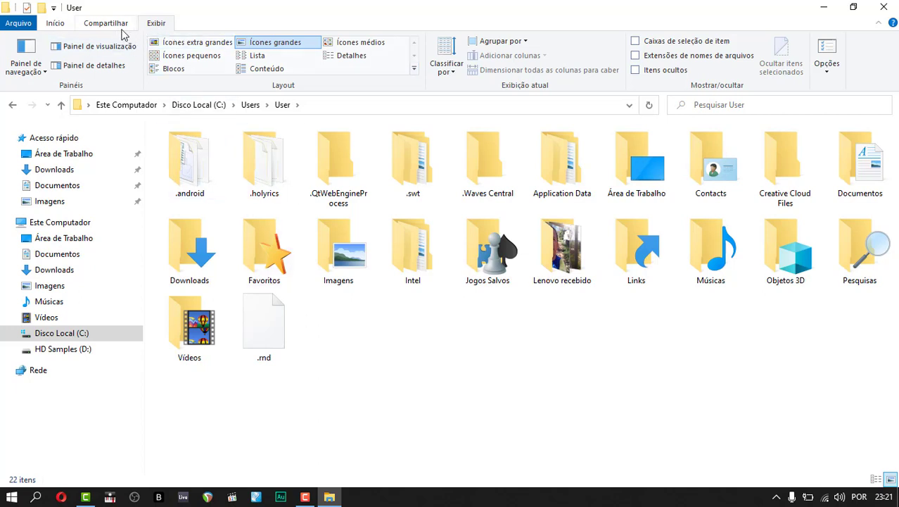
Turn on the display of hidden items and open the AppData folder
left_click(635, 70)
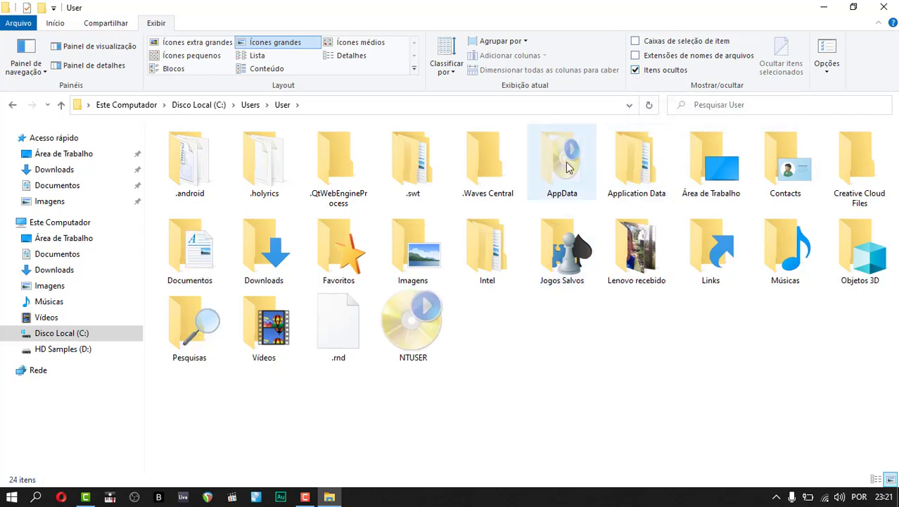
left_click(563, 191)
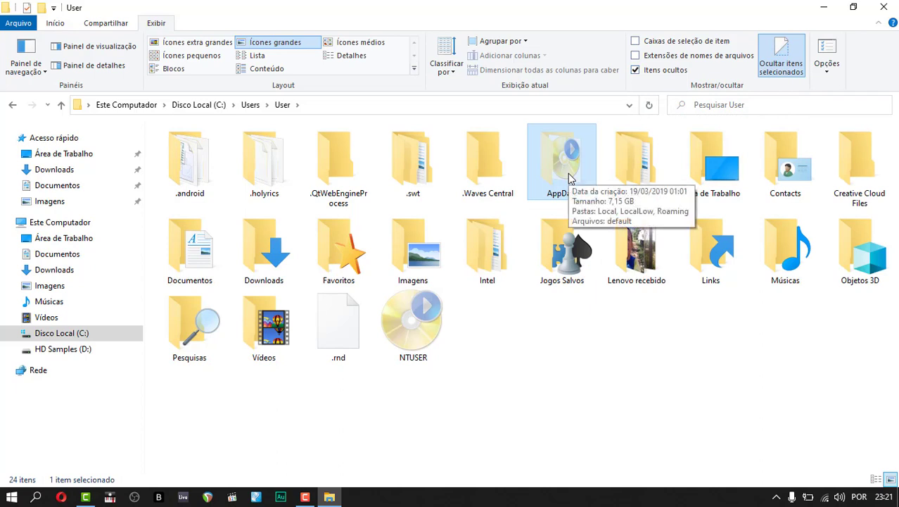
double_click(569, 178)
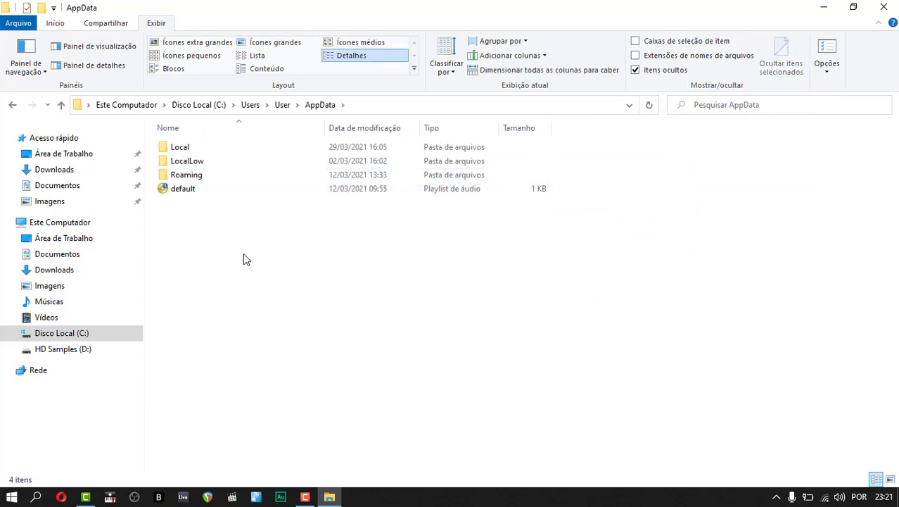
Show the AppData contents as large icons and open the Roaming folder
right_click(188, 228)
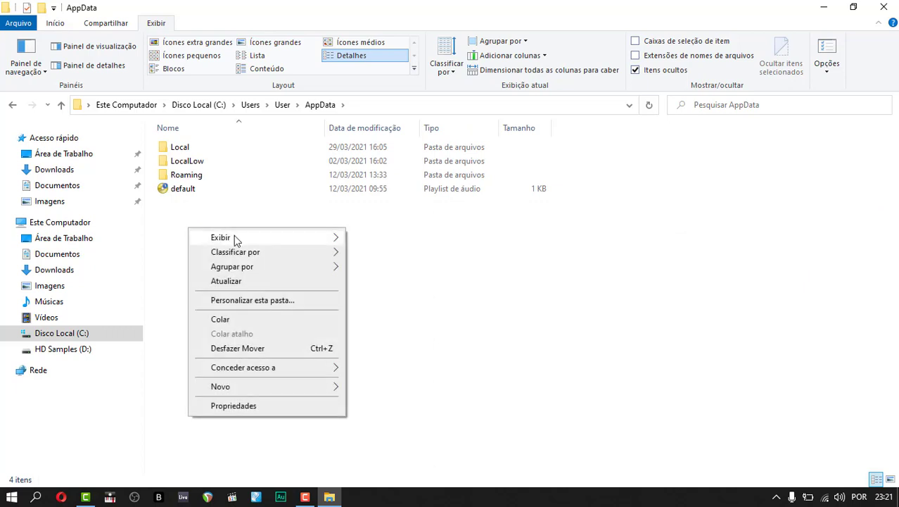
mouse_move(236, 238)
left_click(389, 250)
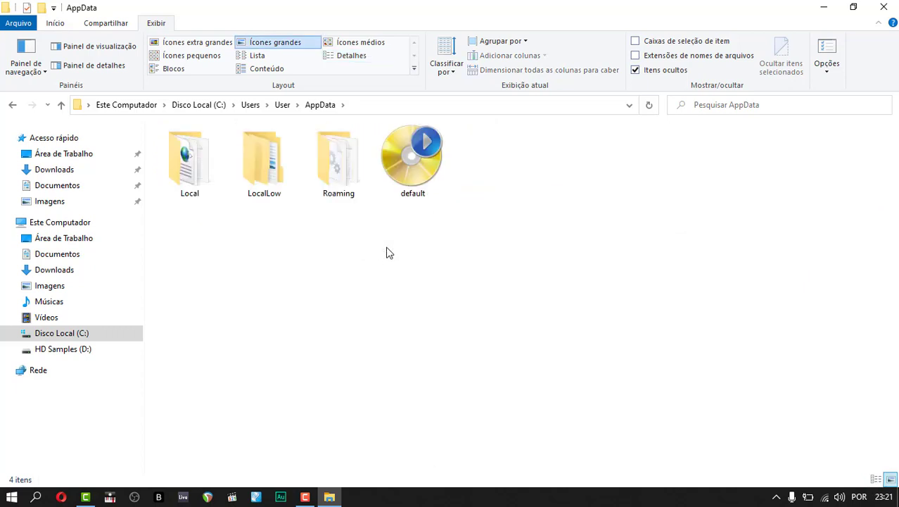
left_click(342, 186)
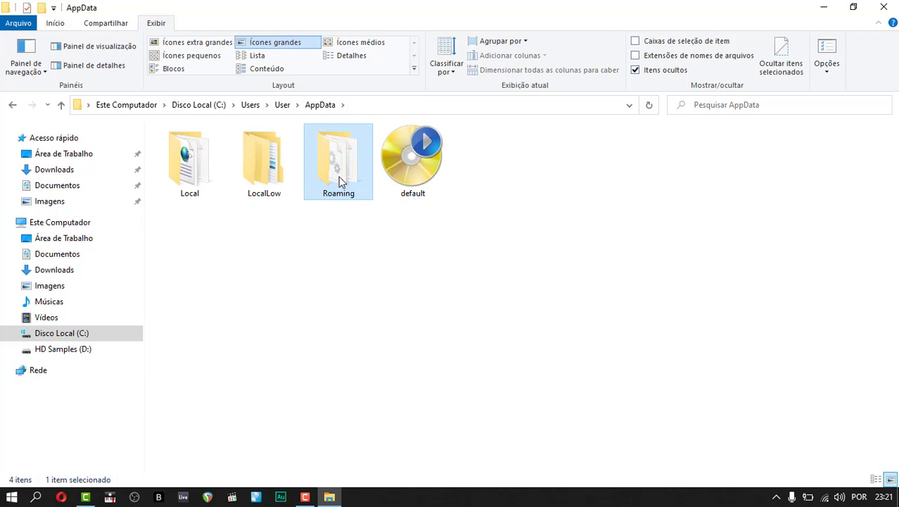
double_click(339, 181)
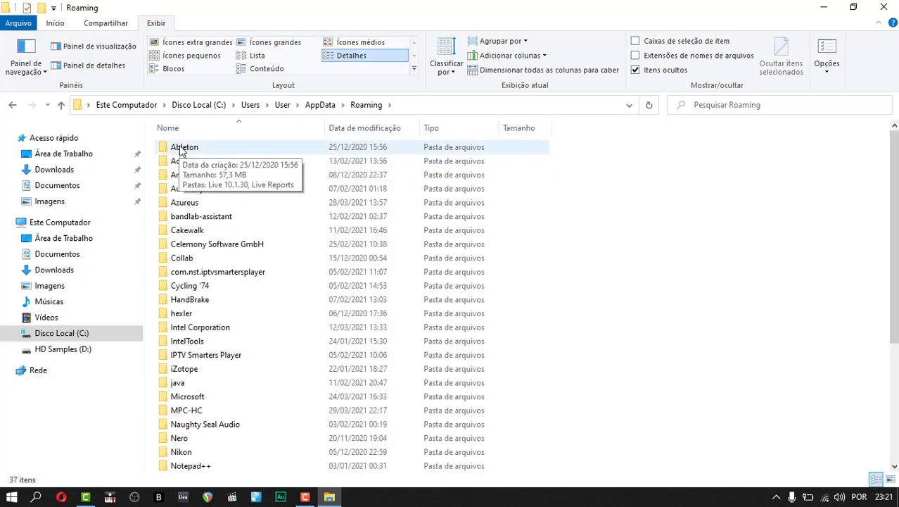
Go into Ableton, Live 10.1.30 and open its Preferences folder
double_click(183, 148)
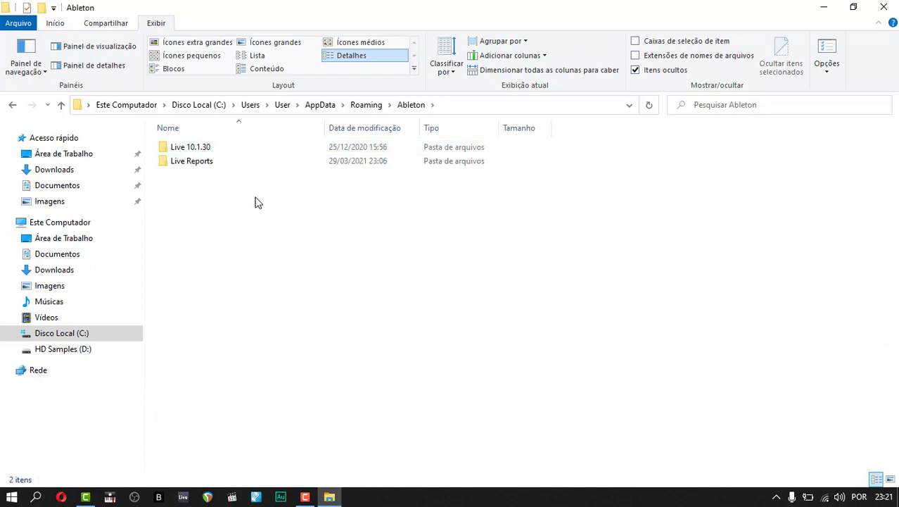
left_click(216, 150)
double_click(216, 149)
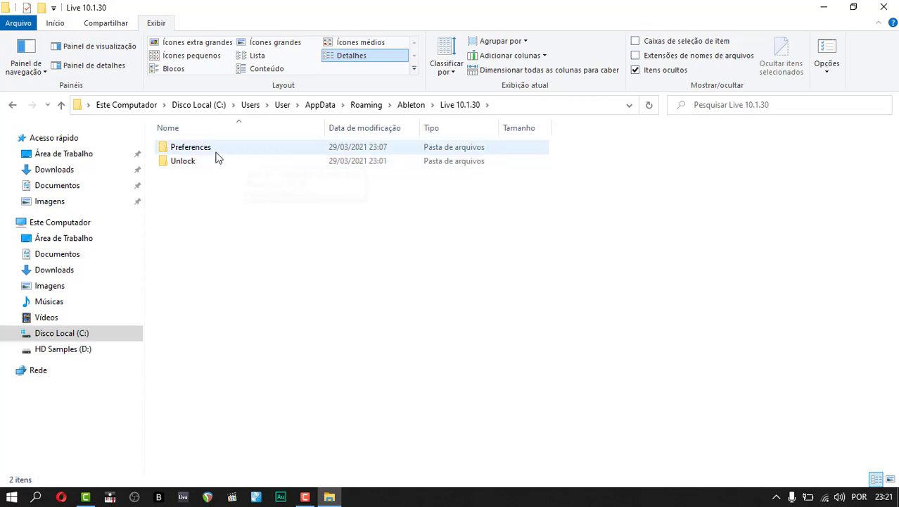
double_click(216, 150)
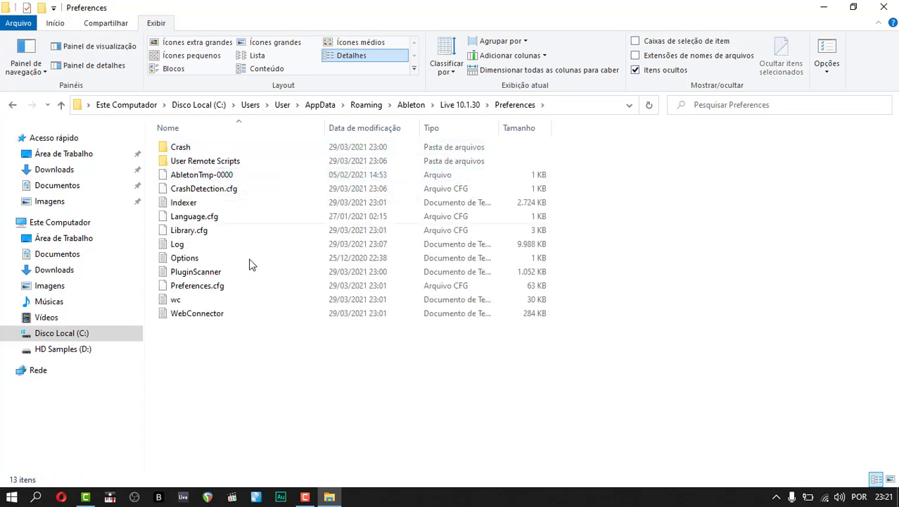
Delete the Preferences.cfg file from the Live 10.1.30 Preferences folder, dismissing the low battery warning
left_click(222, 291)
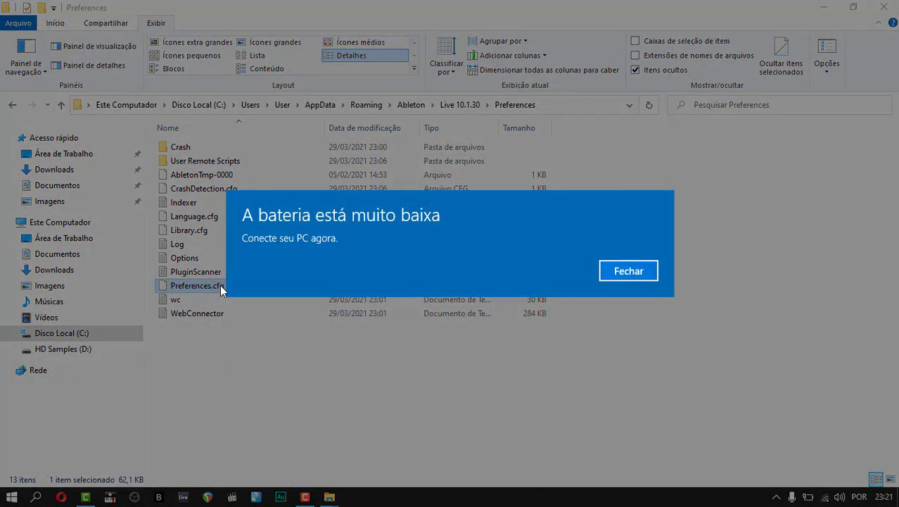
left_click(635, 273)
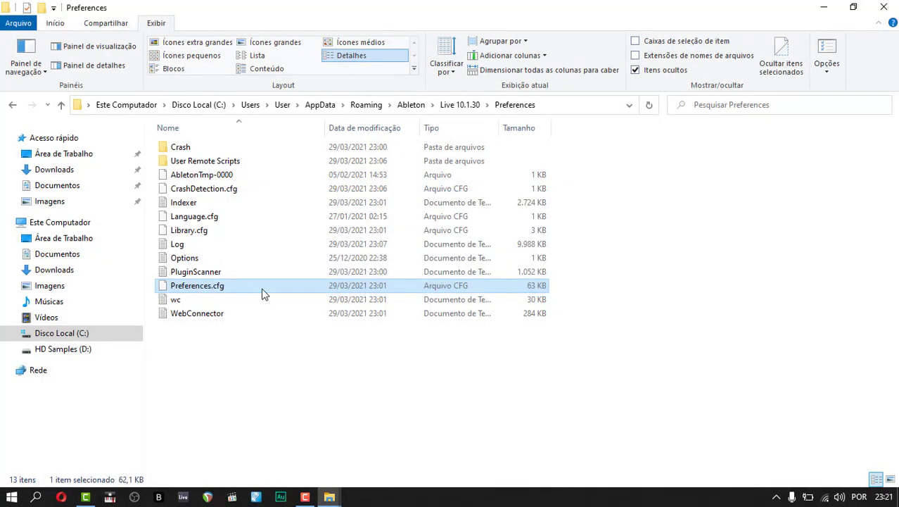
key("F2")
key("BackSpace")
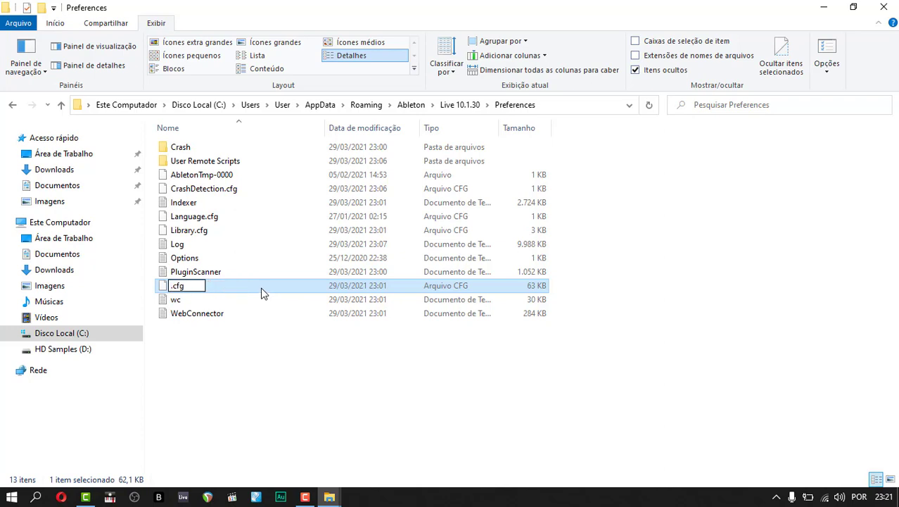
left_click(262, 290)
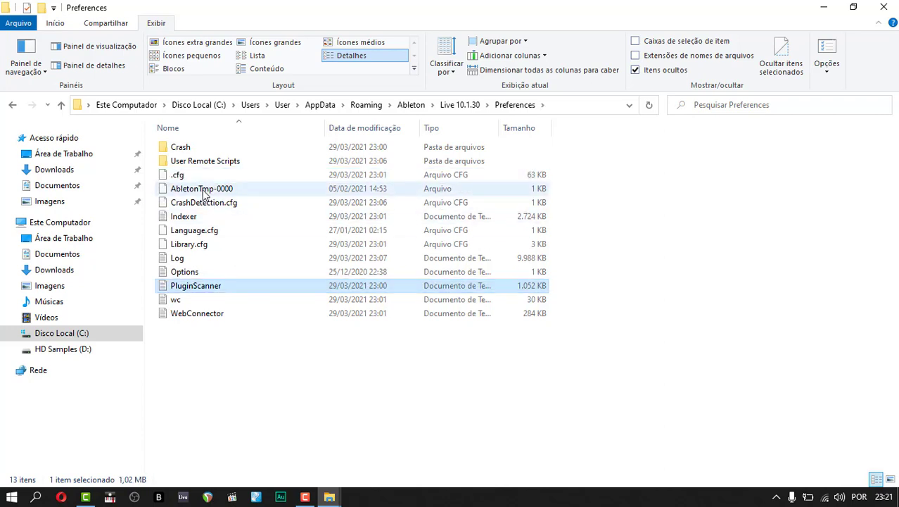
left_click(195, 178)
key("Delete")
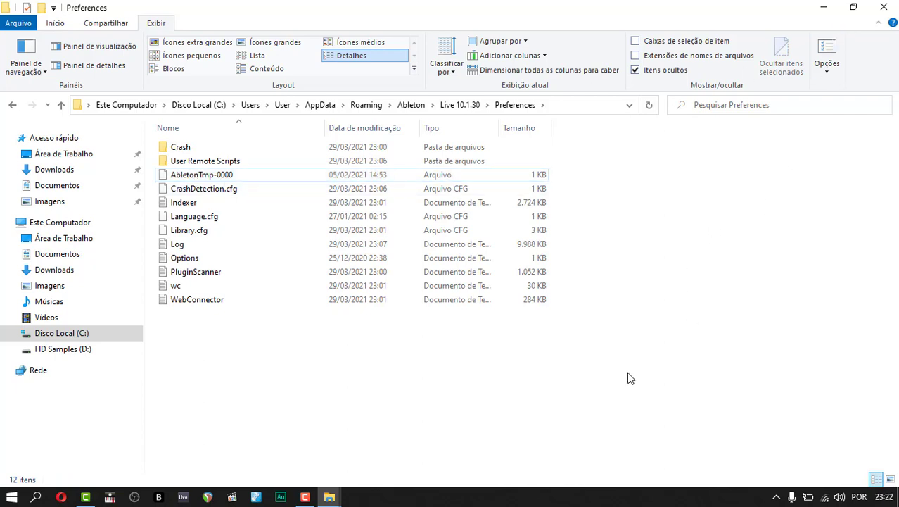
Launch Ableton Live 10 Suite and close the Report a Crash view
left_click(183, 498)
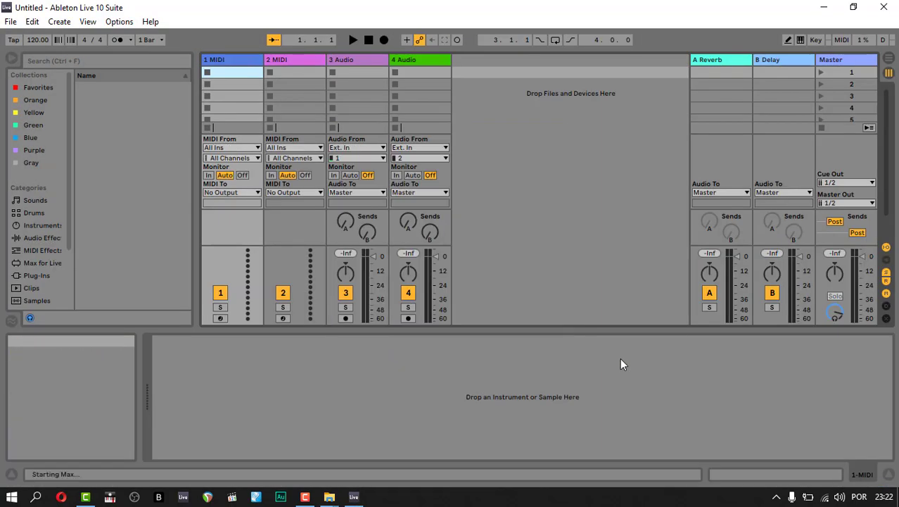
left_click_drag(85, 497, 278, 415)
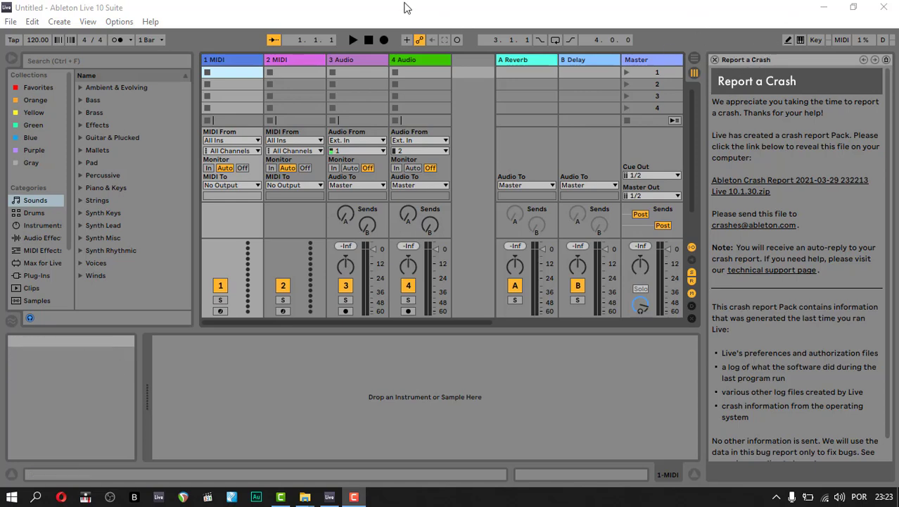
left_click(715, 60)
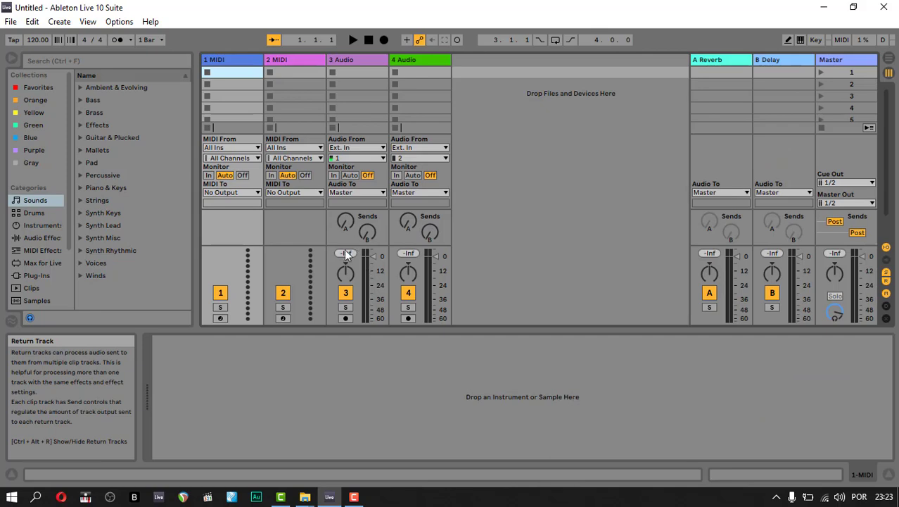
Set the Live interface theme to Dark in the preferences and close them
left_click(119, 22)
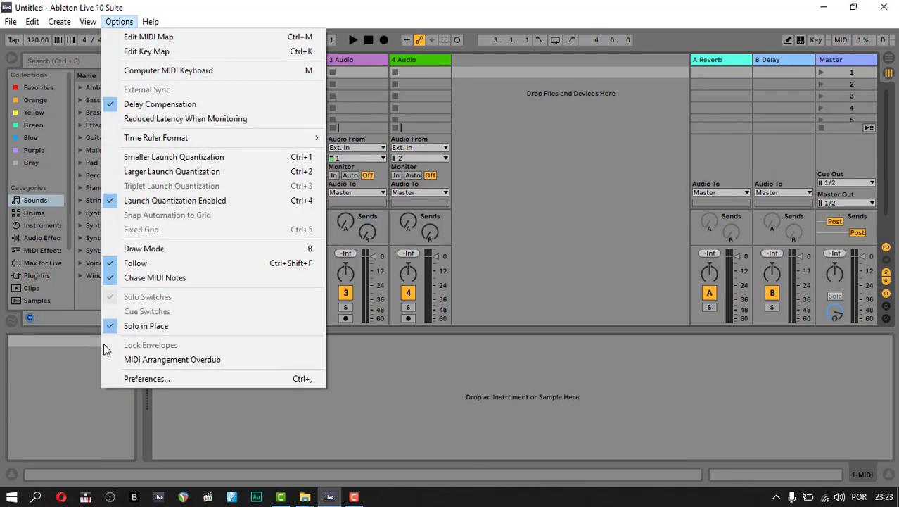
left_click(141, 379)
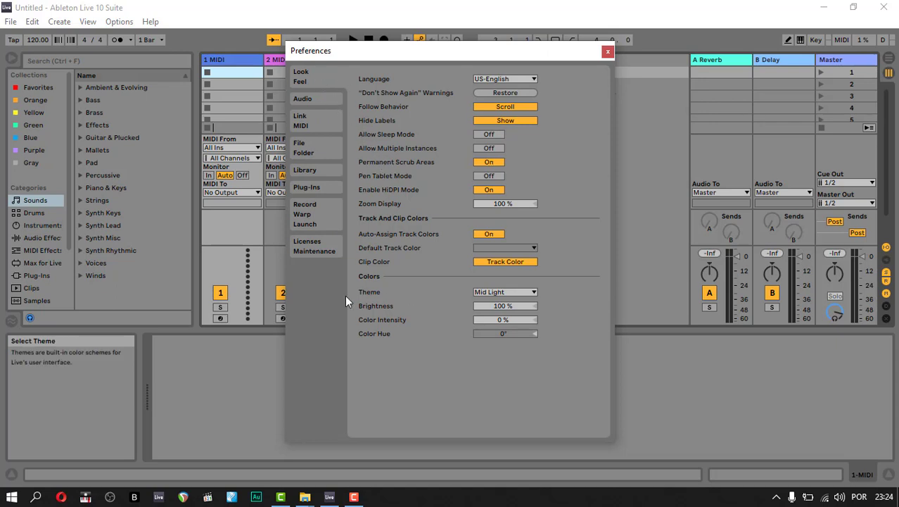
left_click(533, 291)
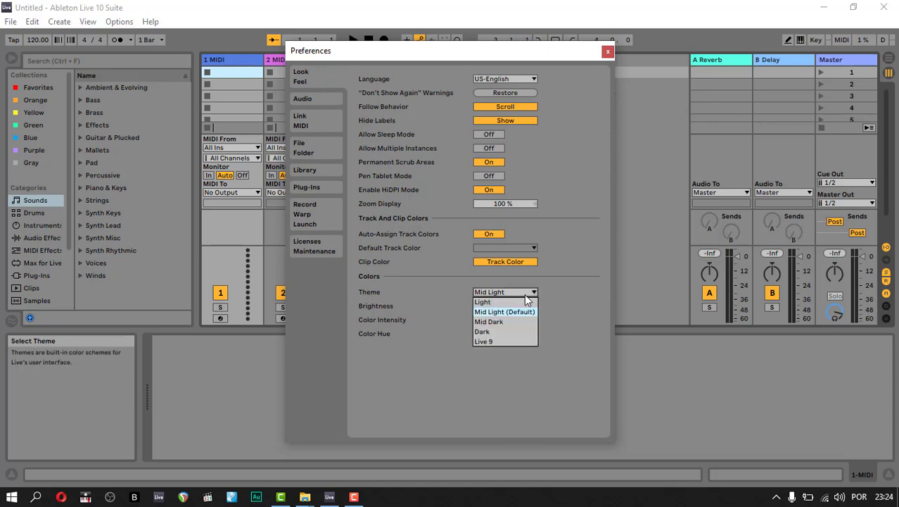
left_click(493, 330)
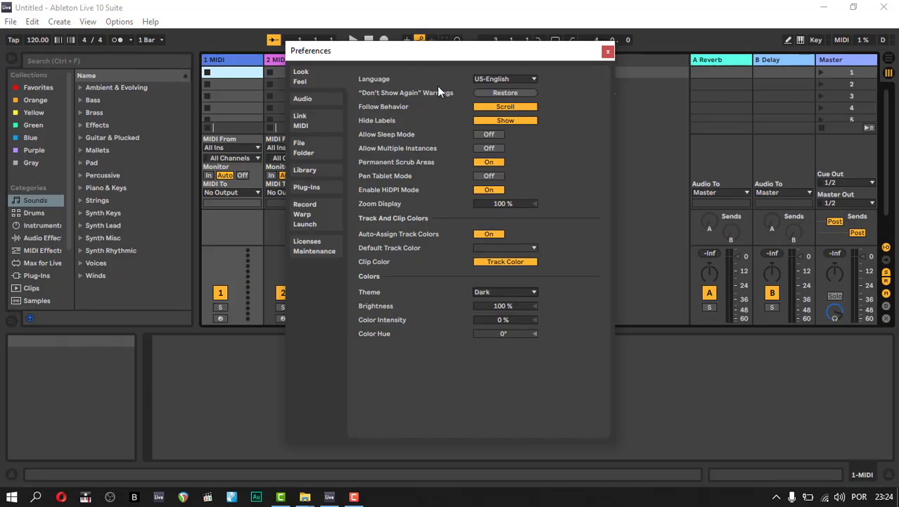
left_click(608, 51)
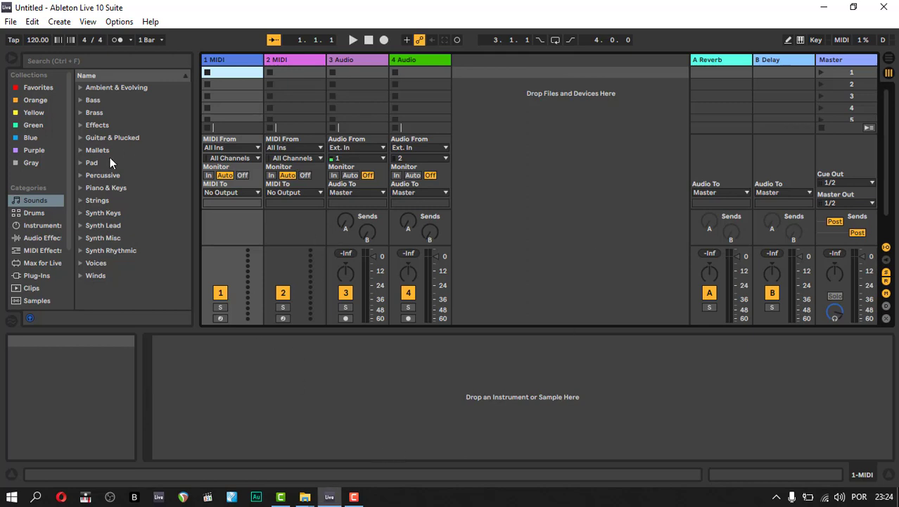
left_click(297, 408)
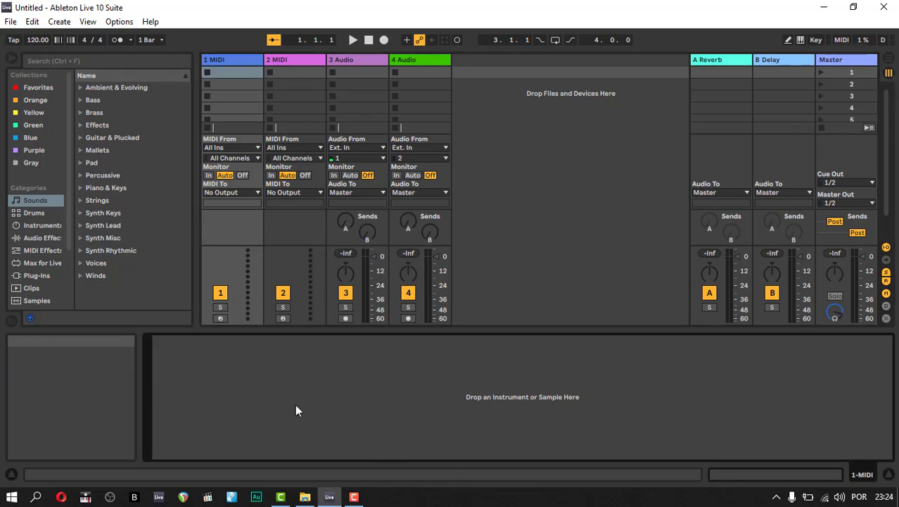